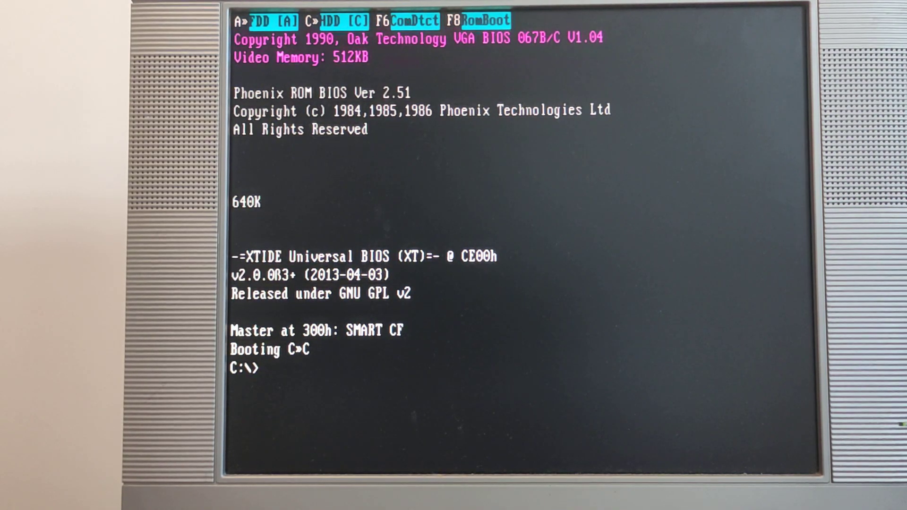
text(dir)
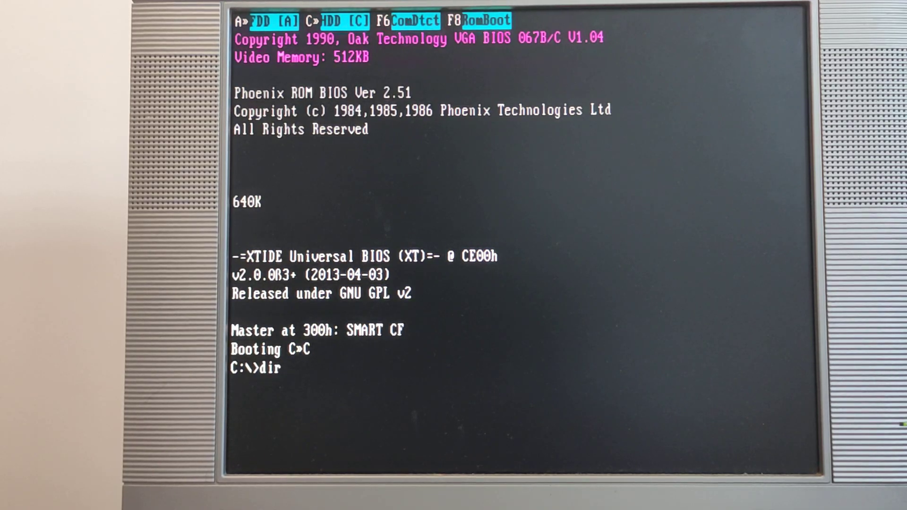
Step: List the root folder, change into C:\TEMP0, and list PLASM, ROTO, SI and GURO
key(BackSpace)
key(BackSpace)
key(BackSpace)
text(ir)
key(Return)
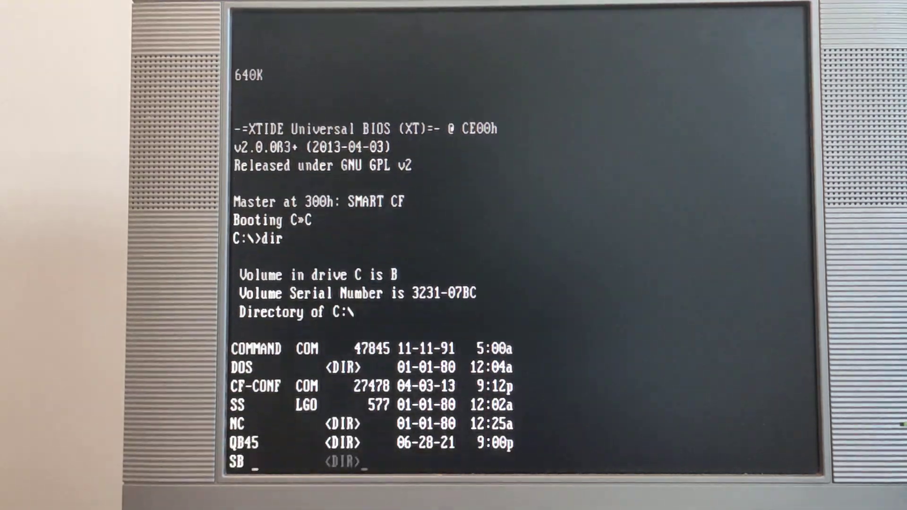
text(cd tem)
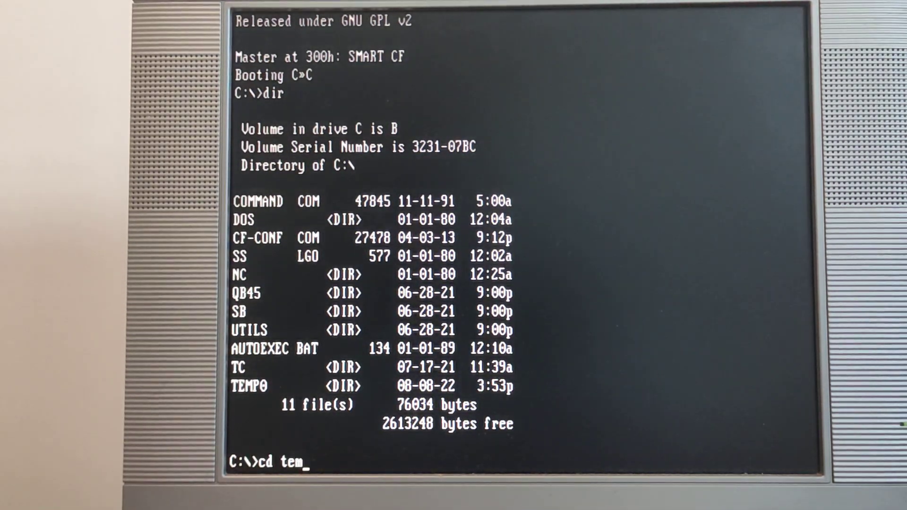
text(p0)
key(Return)
text(dir)
key(Return)
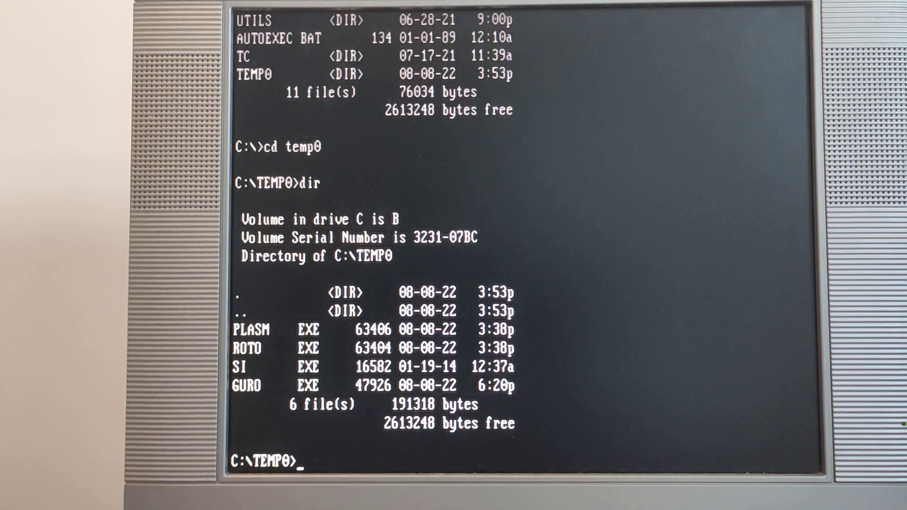
text(si)
Step: Run Norton SI to show the Intel 8088, VGA, 640K report with Computing Index 1.0
key(Return)
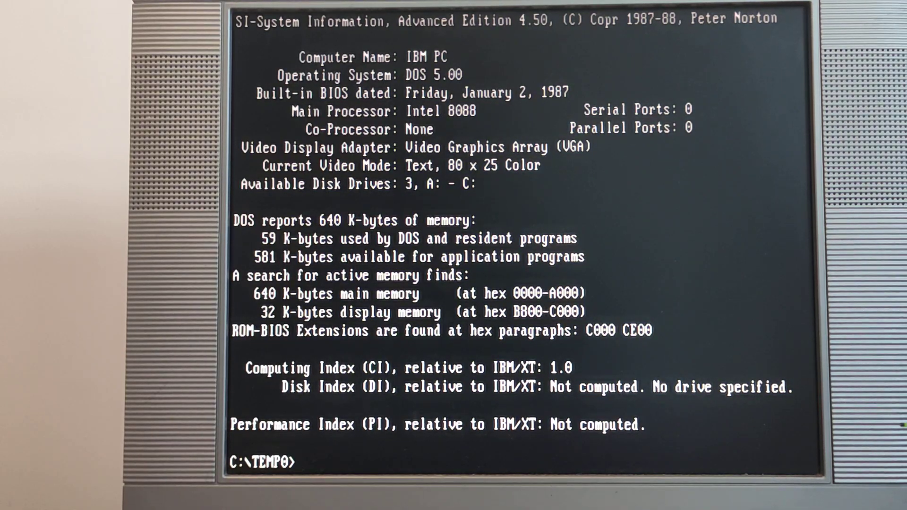
text(dir)
Step: List the TEMP0 folder contents again
key(Return)
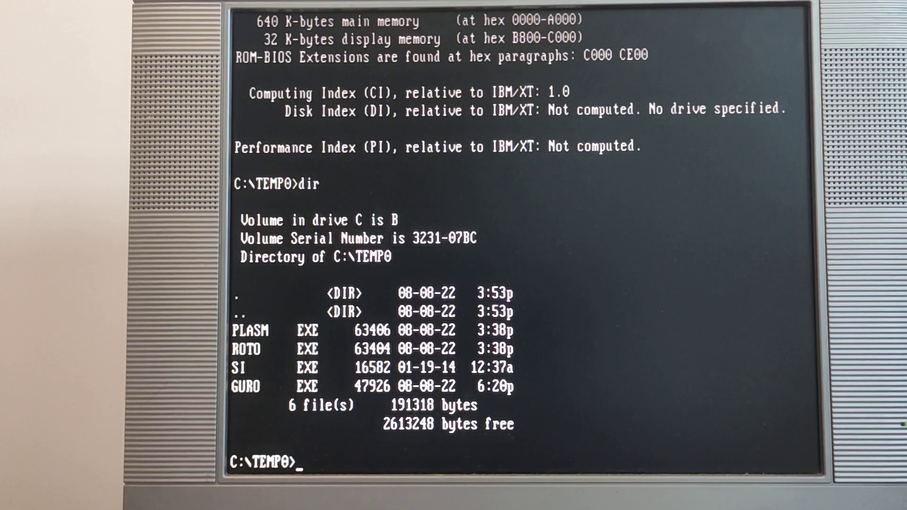
text(plasm)
Step: Run PLASM so the colourful VGA plasma demo fills the screen
key(Return)
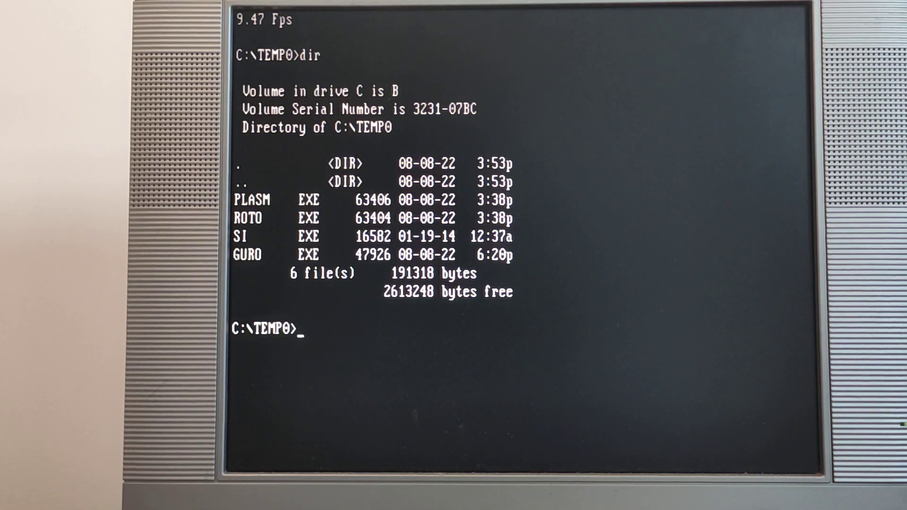
text(g)
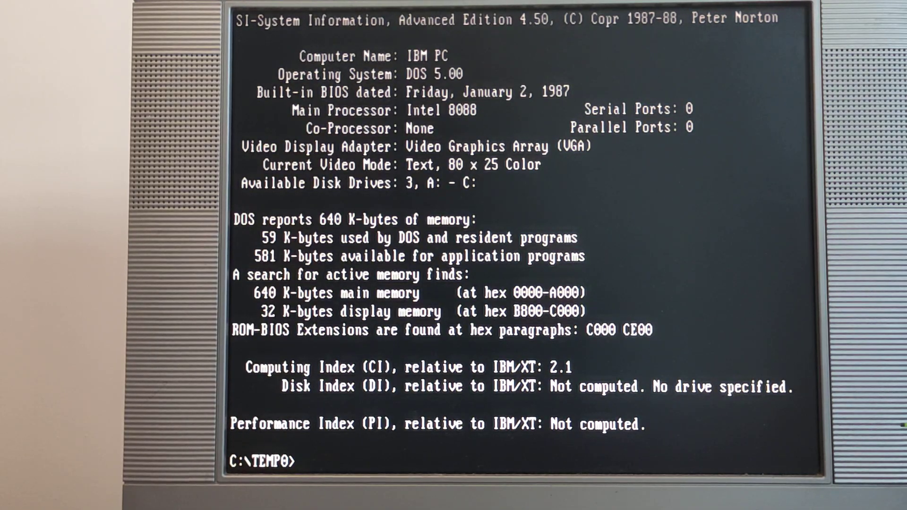
text(r)
Step: Relist TEMP0 (2,613,248 bytes free) after the SI rerun showing Computing Index 2.1
key(Return)
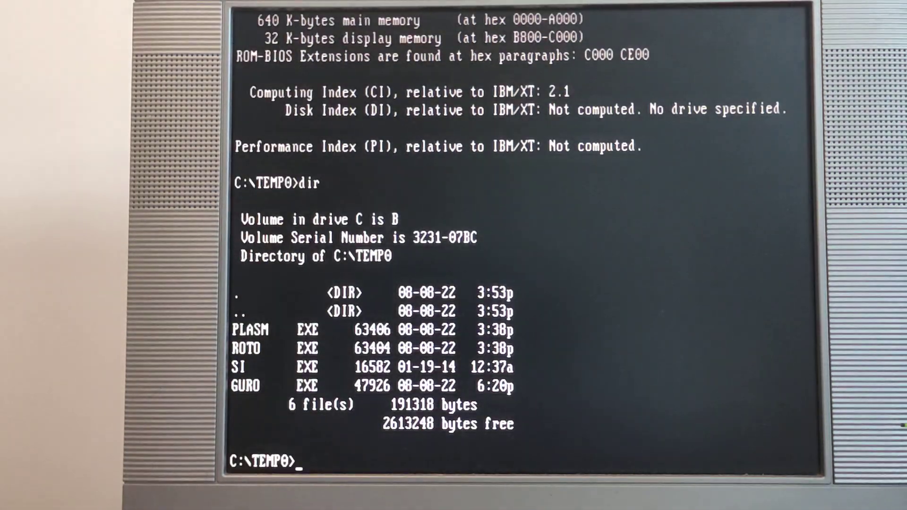